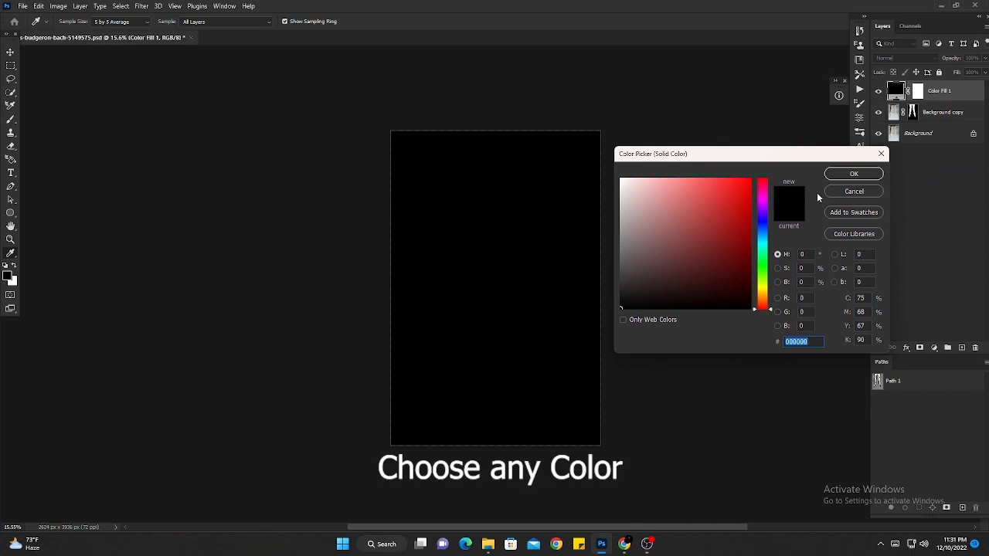
Step: Accept black for the solid colour fill layer and move it below the Background copy layer
{"action": "left_click", "coordinate": [854, 174]}
{"action": "left_click_drag", "start_coordinate": [958, 91], "coordinate": [961, 126]}
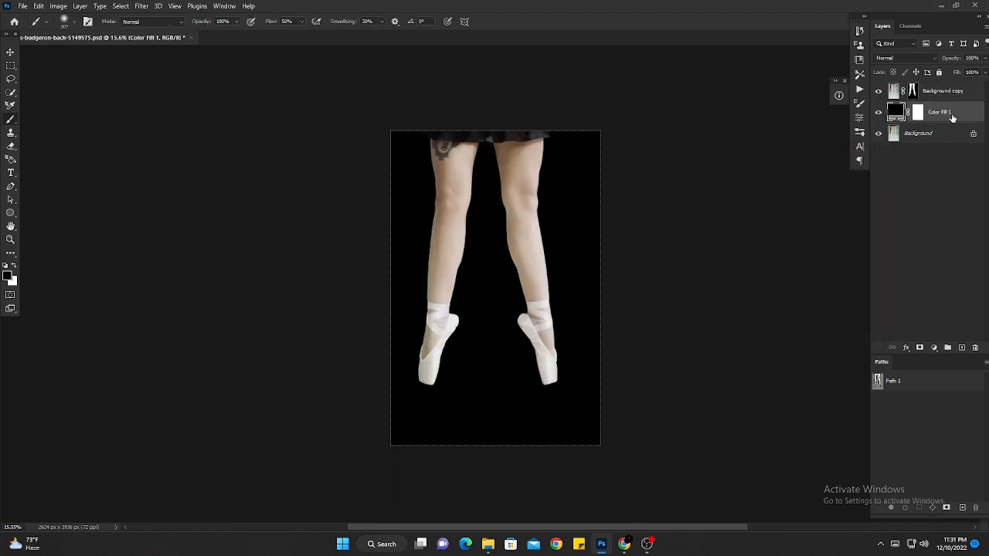
Step: Add a solid colour fill layer in red (ff0000) above the Background copy layer
{"action": "left_click", "coordinate": [914, 91]}
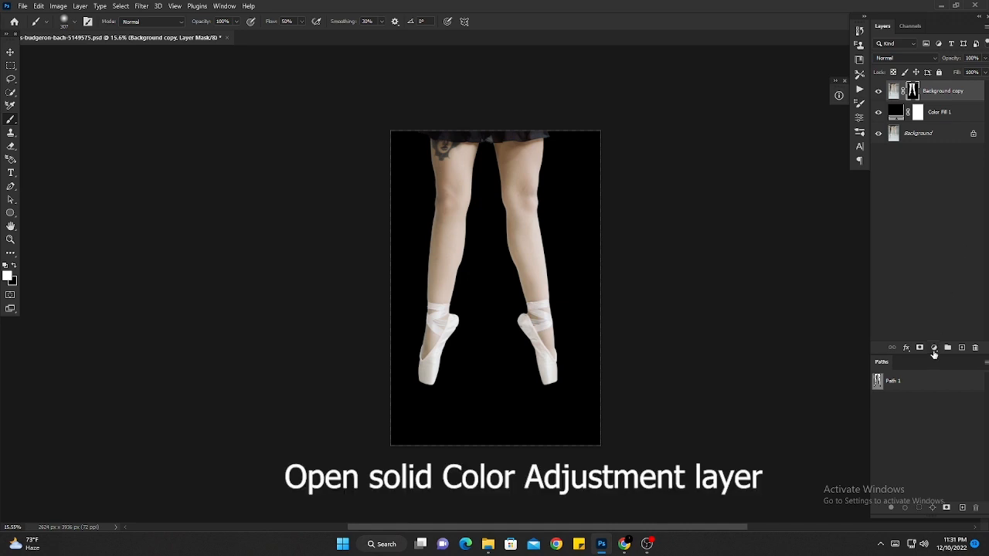
{"action": "left_click", "coordinate": [933, 347]}
{"action": "left_click", "coordinate": [924, 169]}
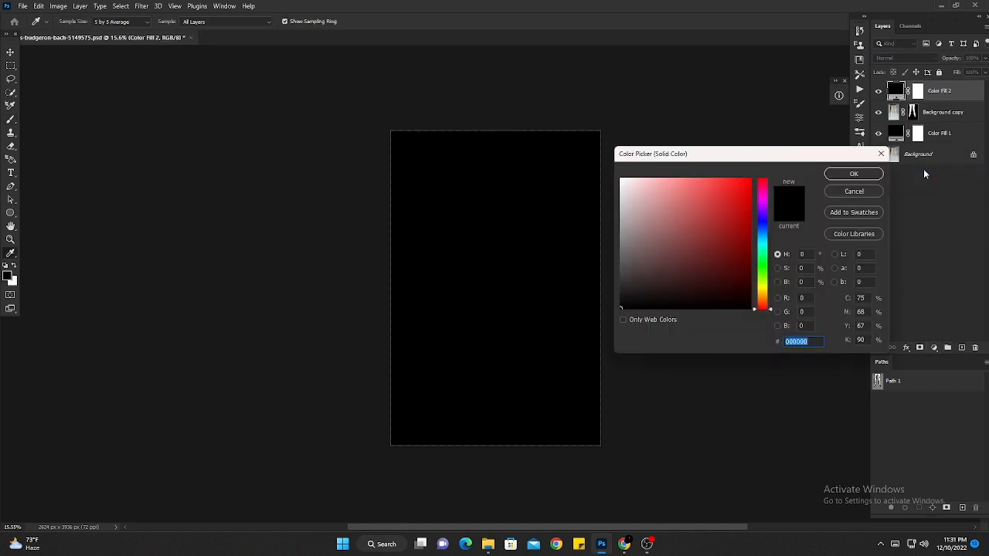
{"action": "left_click_drag", "start_coordinate": [741, 210], "coordinate": [750, 178]}
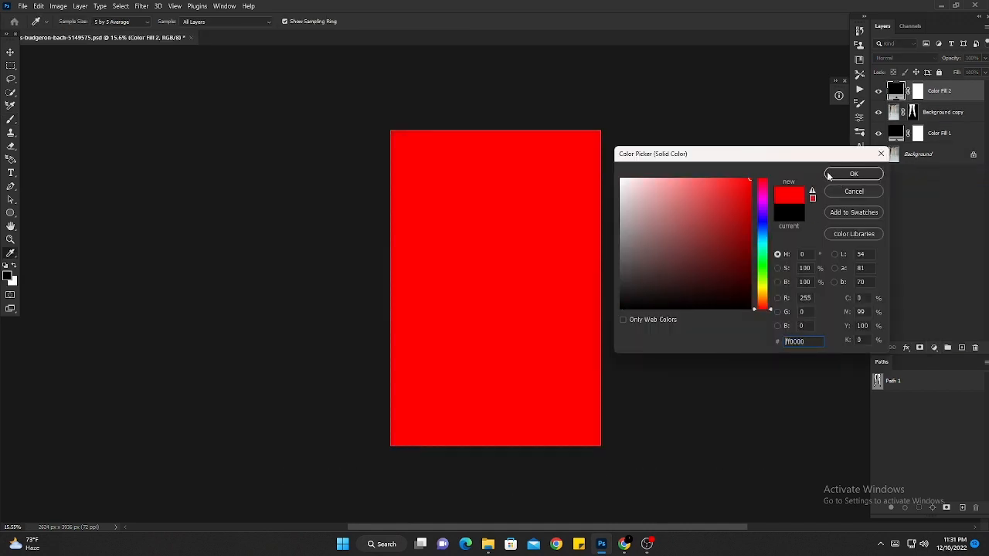
{"action": "left_click", "coordinate": [854, 174]}
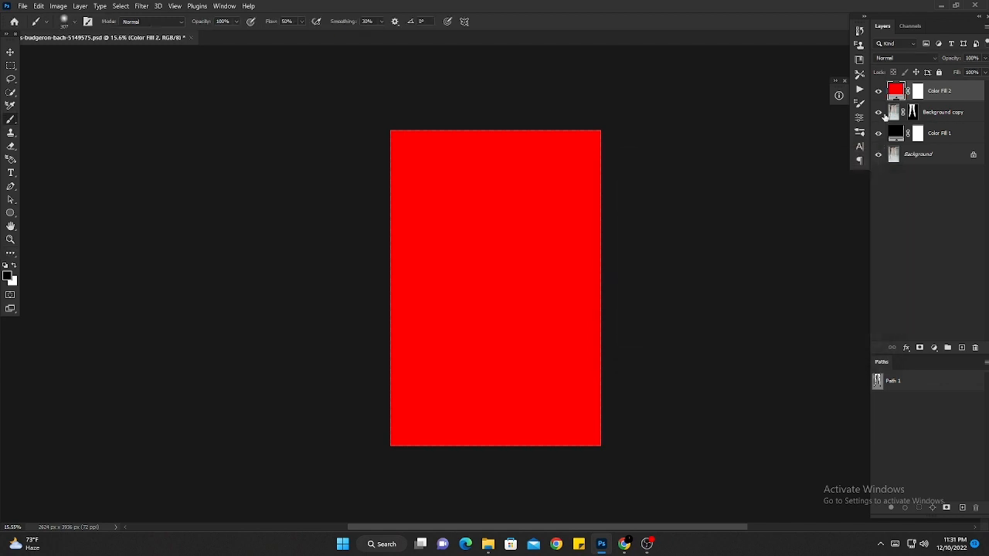
Step: Clip the red fill layer to the Background copy layer and set its blend mode to Color
{"action": "right_click", "coordinate": [978, 93]}
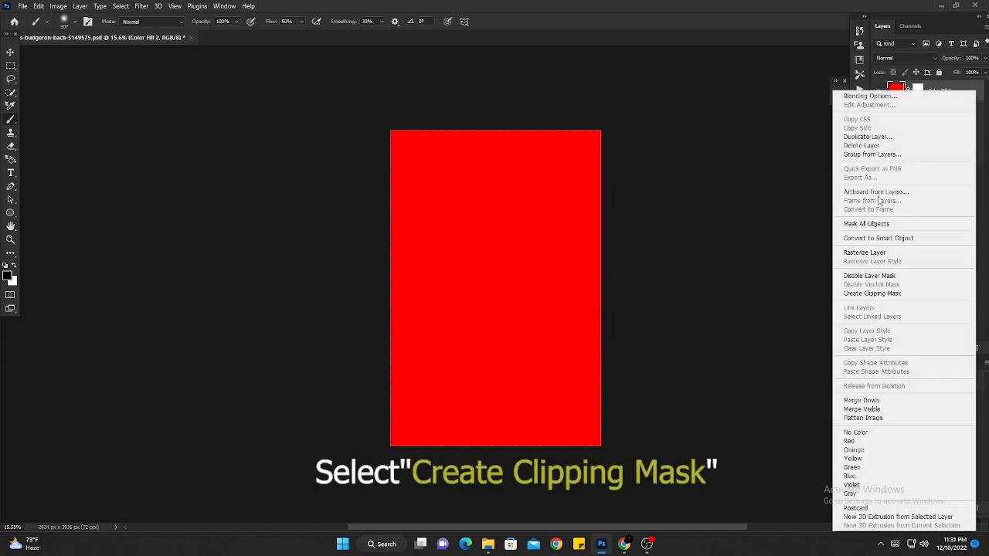
{"action": "left_click", "coordinate": [872, 294]}
{"action": "left_click", "coordinate": [904, 58]}
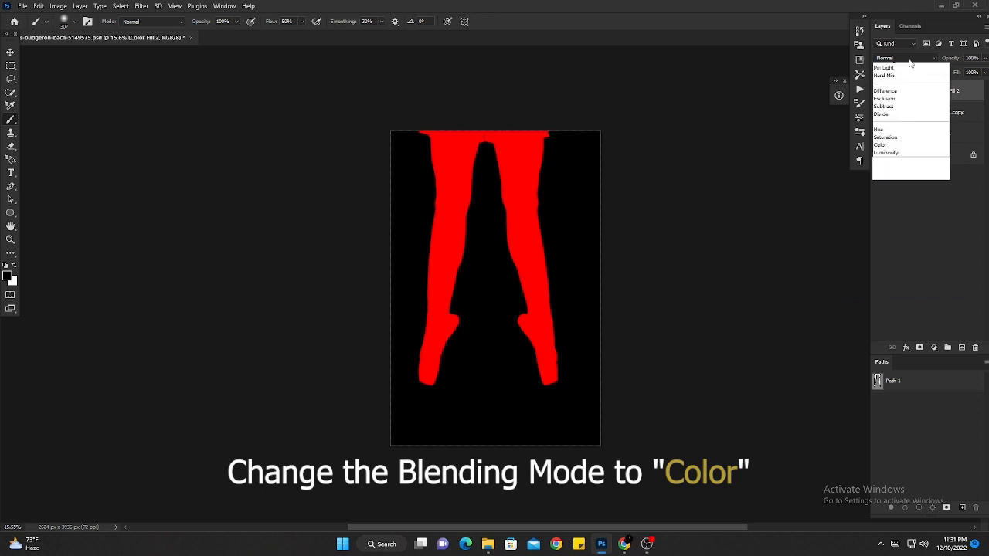
{"action": "left_click", "coordinate": [886, 298]}
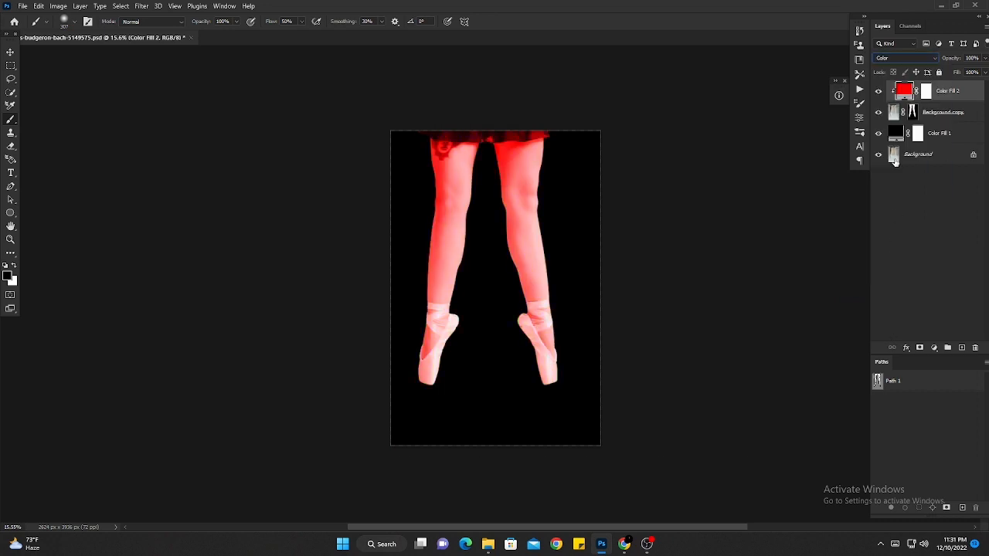
Step: Change the clipped fill layer's colour to cyan (00ccff) for the first light
{"action": "double_click", "coordinate": [908, 91]}
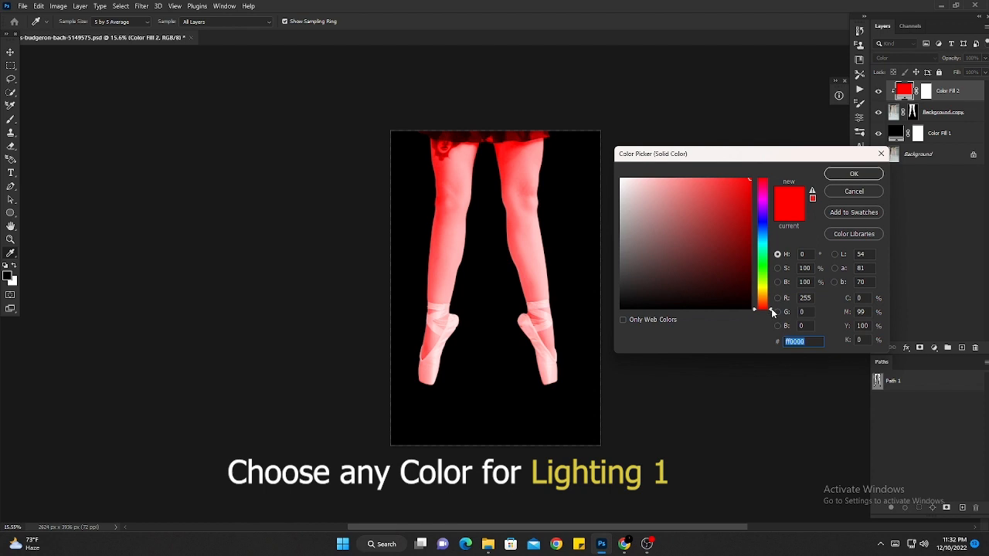
{"action": "left_click_drag", "start_coordinate": [772, 312], "coordinate": [773, 237]}
{"action": "left_click", "coordinate": [864, 175]}
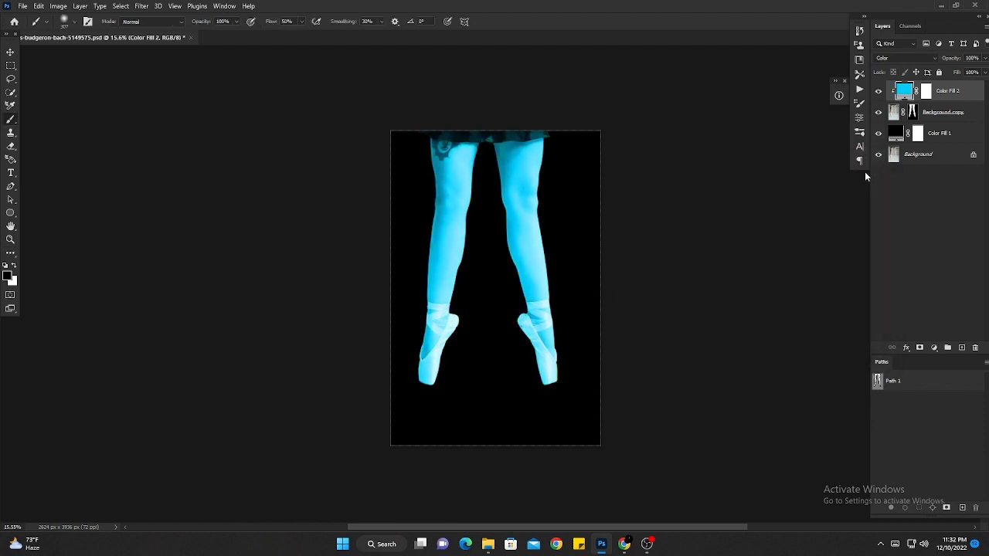
Step: Duplicate the cyan fill layer and set the copy's colour to red (ff0000) for the second light
{"action": "key", "text": "ctrl+j"}
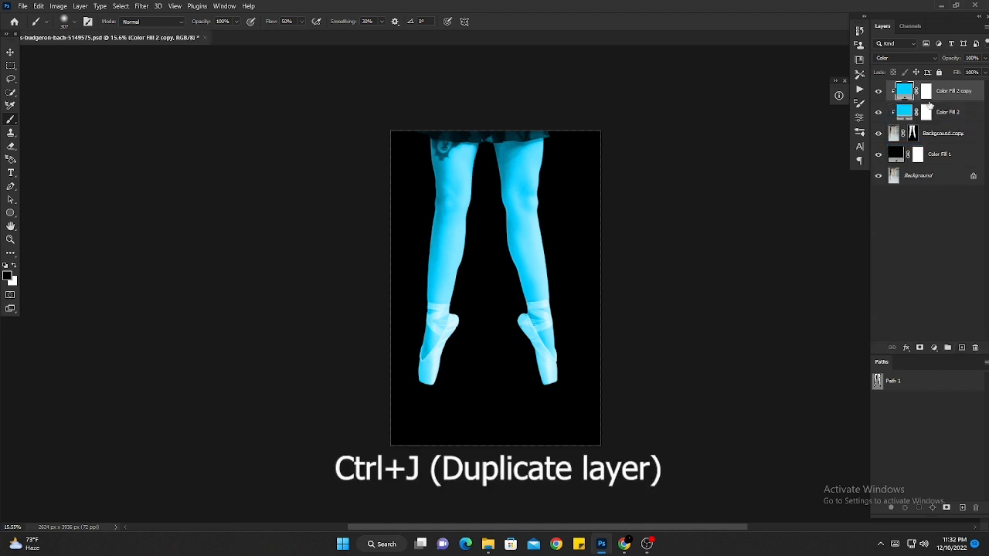
{"action": "double_click", "coordinate": [905, 93]}
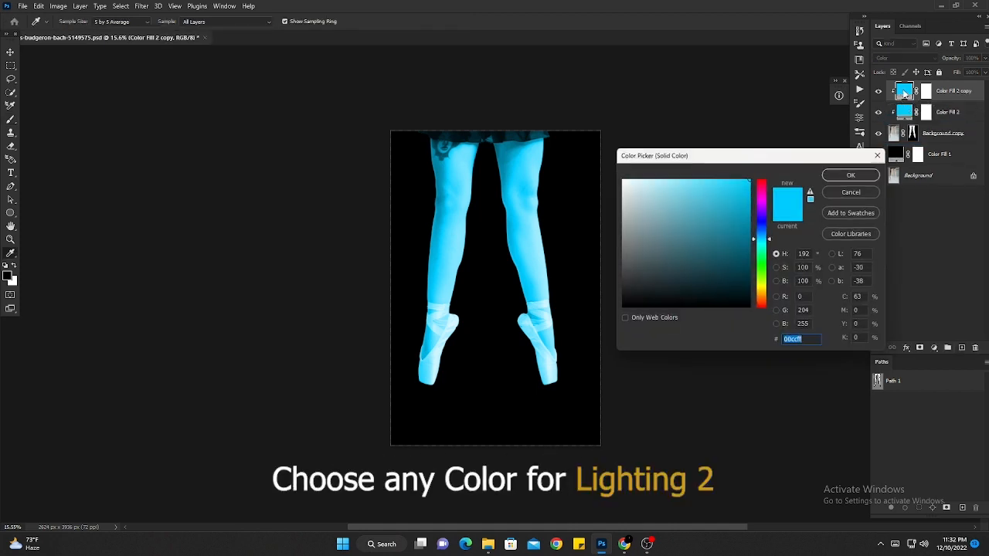
{"action": "left_click_drag", "start_coordinate": [772, 242], "coordinate": [772, 166]}
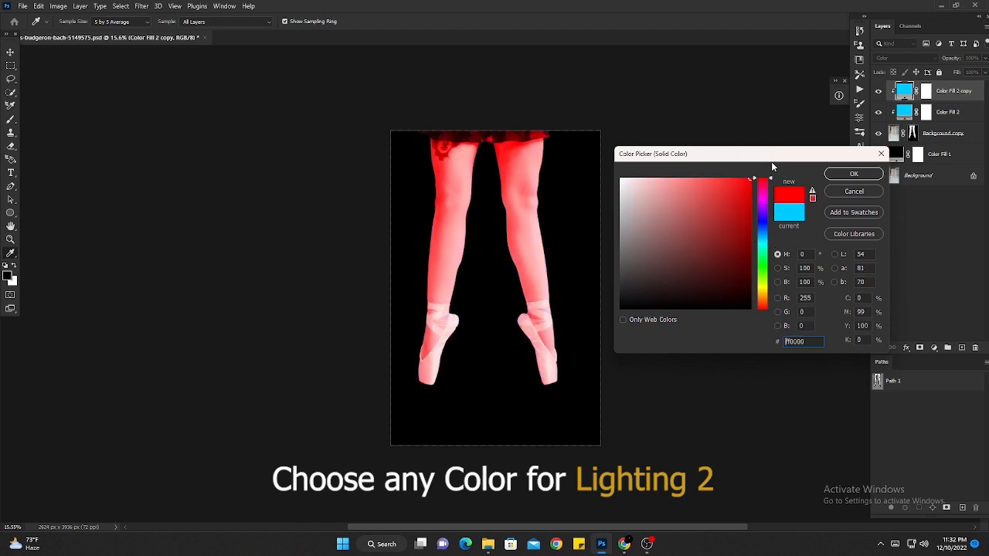
{"action": "left_click", "coordinate": [848, 174]}
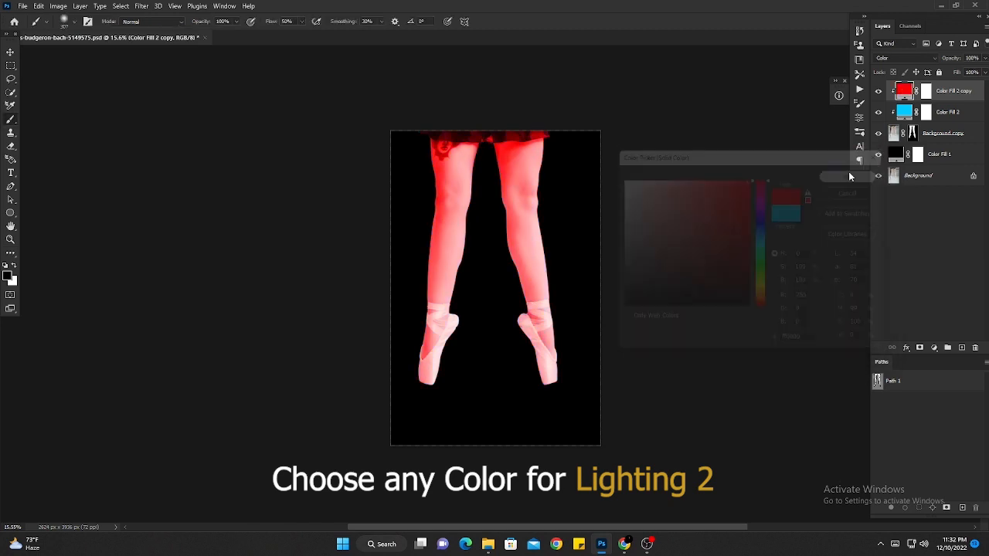
Step: Invert the red fill layer's mask and paint white on it along the left leg's outer edge, from skirt to shoe
{"action": "left_click", "coordinate": [926, 93]}
{"action": "key", "text": "ctrl+i"}
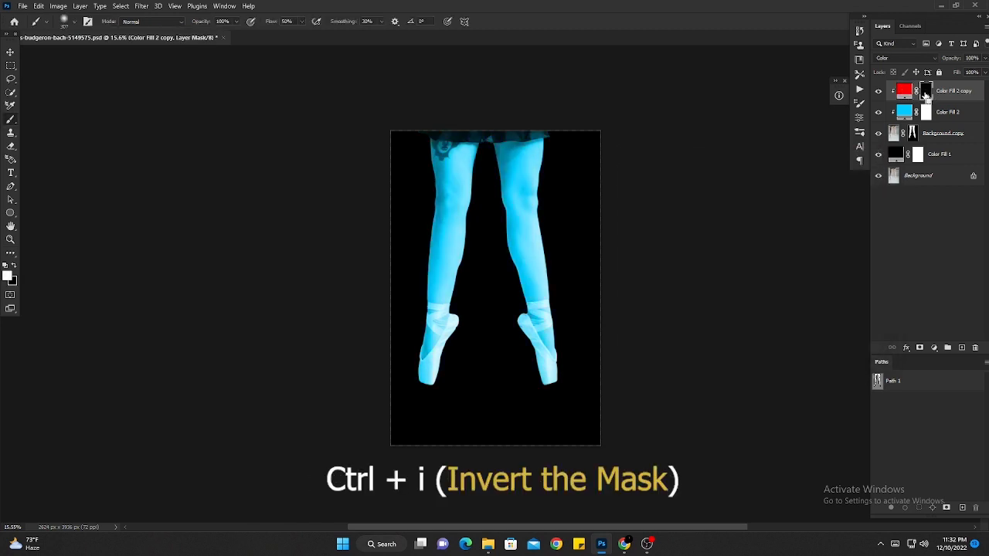
{"action": "mouse_move", "coordinate": [410, 164]}
{"action": "left_mouse_down"}
{"action": "mouse_move", "coordinate": [432, 165]}
{"action": "mouse_move", "coordinate": [423, 165]}
{"action": "left_mouse_up"}
{"action": "scroll", "coordinate": [426, 151], "scroll_direction": "up", "scroll_amount": 2}
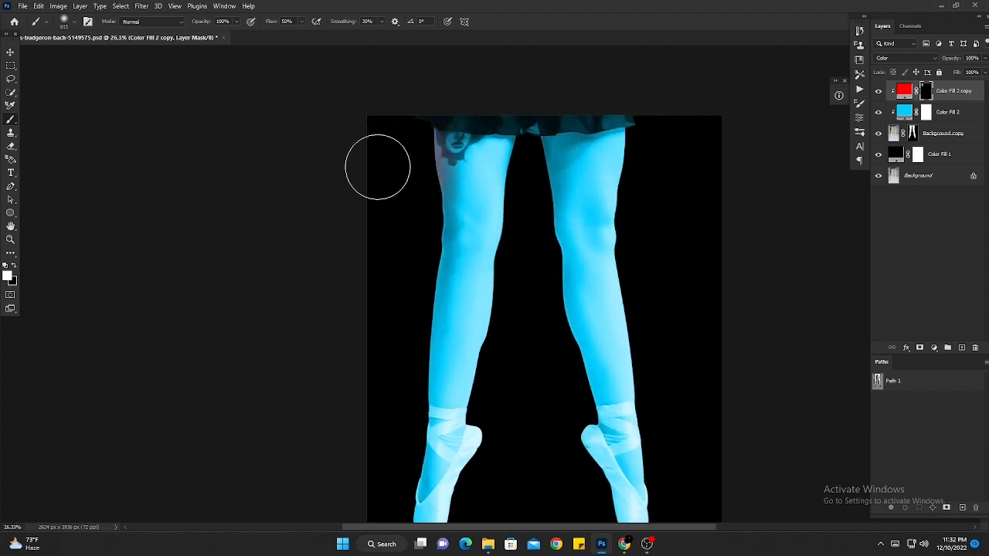
{"action": "left_click_drag", "start_coordinate": [412, 174], "coordinate": [398, 173]}
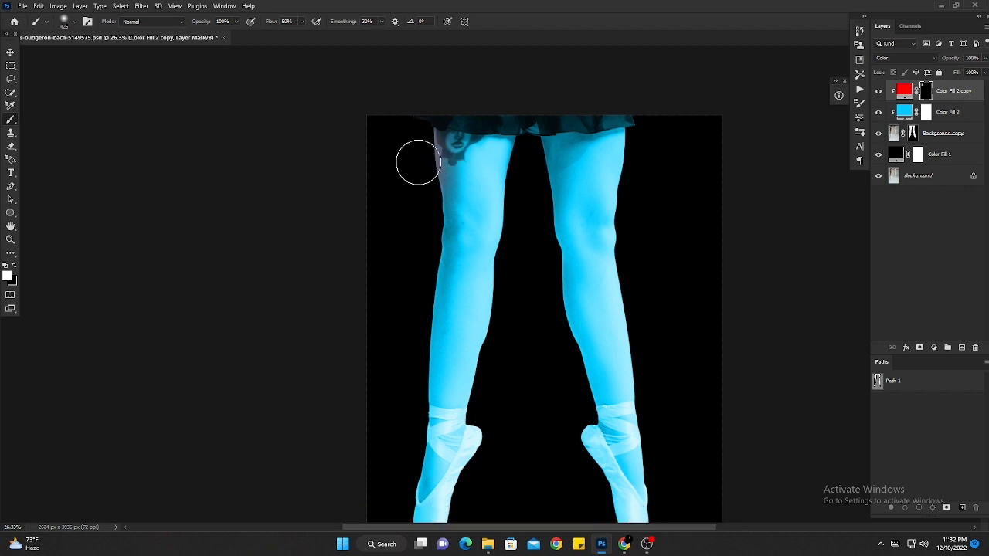
{"action": "mouse_move", "coordinate": [422, 139]}
{"action": "left_mouse_down"}
{"action": "mouse_move", "coordinate": [433, 223]}
{"action": "mouse_move", "coordinate": [429, 169]}
{"action": "mouse_move", "coordinate": [423, 192]}
{"action": "left_mouse_up"}
{"action": "mouse_move", "coordinate": [421, 258]}
{"action": "left_mouse_down"}
{"action": "mouse_move", "coordinate": [425, 204]}
{"action": "mouse_move", "coordinate": [413, 318]}
{"action": "mouse_move", "coordinate": [434, 195]}
{"action": "mouse_move", "coordinate": [413, 342]}
{"action": "mouse_move", "coordinate": [435, 209]}
{"action": "left_mouse_up"}
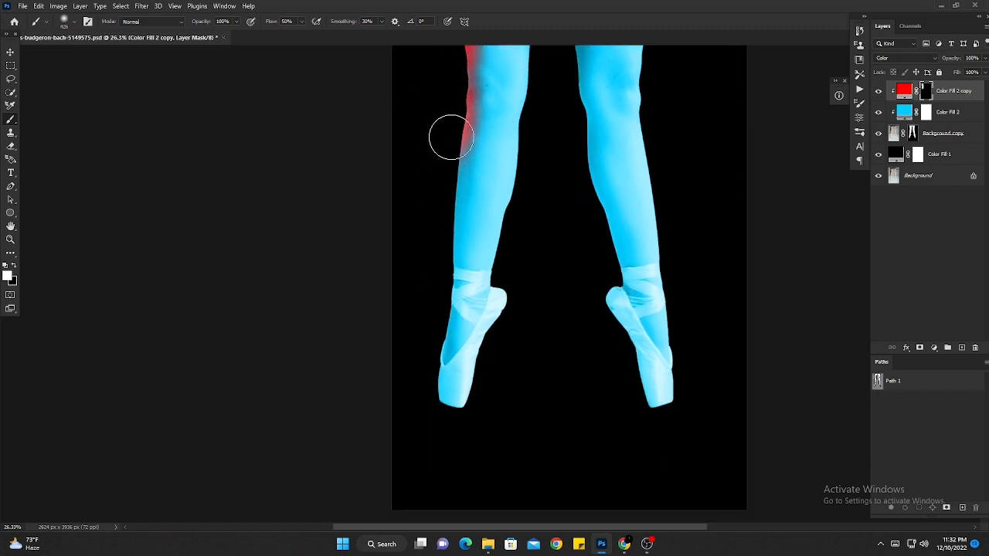
{"action": "mouse_move", "coordinate": [428, 273]}
{"action": "left_mouse_down"}
{"action": "mouse_move", "coordinate": [425, 286]}
{"action": "mouse_move", "coordinate": [441, 259]}
{"action": "mouse_move", "coordinate": [415, 444]}
{"action": "mouse_move", "coordinate": [433, 325]}
{"action": "left_mouse_up"}
{"action": "scroll", "coordinate": [433, 324], "scroll_direction": "up", "scroll_amount": 3}
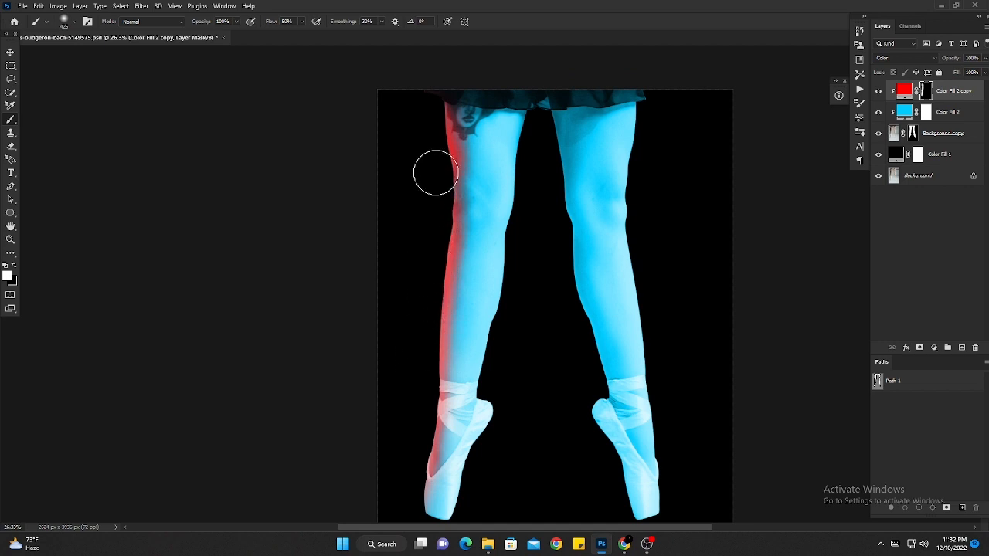
{"action": "scroll", "coordinate": [423, 182], "scroll_direction": "up", "scroll_amount": 2}
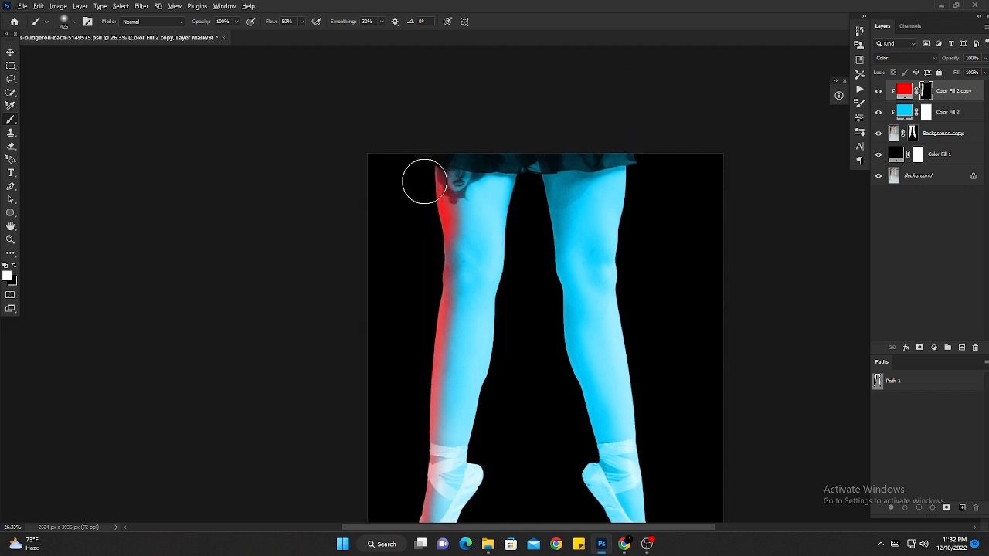
{"action": "left_click_drag", "start_coordinate": [425, 178], "coordinate": [459, 157]}
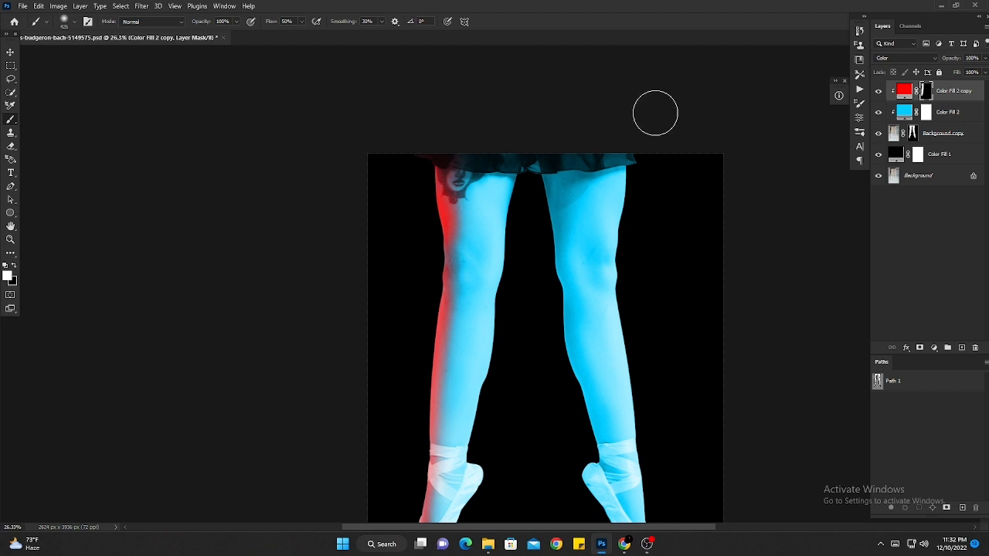
Step: Paint white on the red fill's mask along the right leg's inner edge, from the skirt down to the ankle
{"action": "mouse_move", "coordinate": [648, 147]}
{"action": "left_mouse_down"}
{"action": "mouse_move", "coordinate": [644, 176]}
{"action": "mouse_move", "coordinate": [642, 146]}
{"action": "left_mouse_up"}
{"action": "mouse_move", "coordinate": [544, 169]}
{"action": "left_mouse_down"}
{"action": "mouse_move", "coordinate": [553, 284]}
{"action": "mouse_move", "coordinate": [554, 162]}
{"action": "mouse_move", "coordinate": [537, 161]}
{"action": "mouse_move", "coordinate": [533, 225]}
{"action": "mouse_move", "coordinate": [527, 191]}
{"action": "mouse_move", "coordinate": [537, 161]}
{"action": "mouse_move", "coordinate": [571, 416]}
{"action": "mouse_move", "coordinate": [556, 337]}
{"action": "left_mouse_up"}
{"action": "key", "text": "ctrl+z"}
{"action": "left_click_drag", "start_coordinate": [531, 255], "coordinate": [520, 147]}
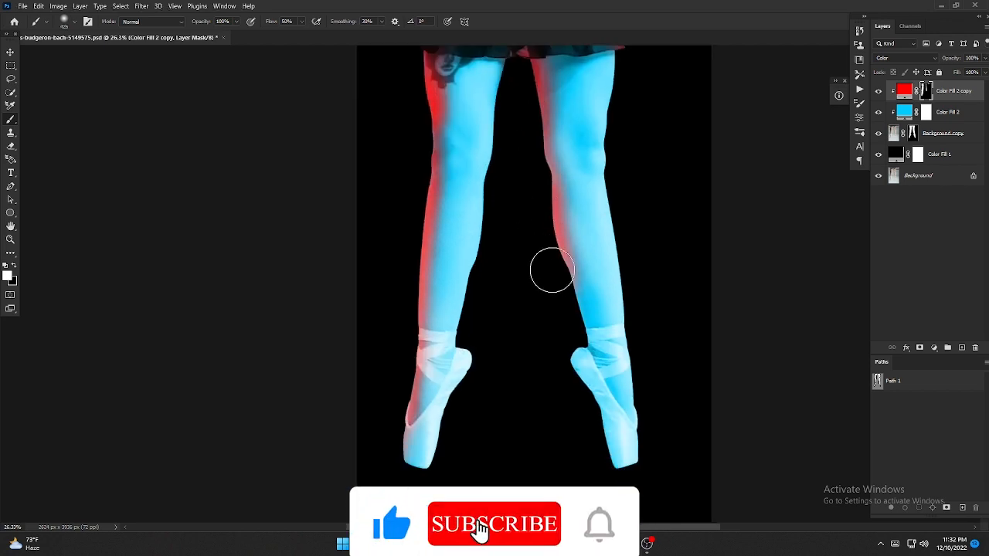
{"action": "mouse_move", "coordinate": [587, 313]}
{"action": "left_mouse_down"}
{"action": "mouse_move", "coordinate": [569, 327]}
{"action": "mouse_move", "coordinate": [579, 335]}
{"action": "left_mouse_up"}
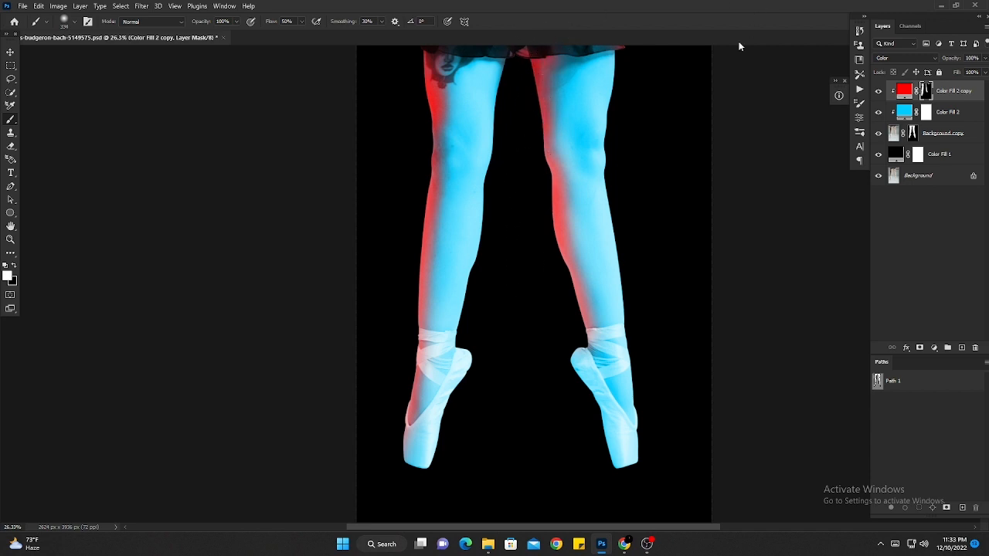
{"action": "left_click_drag", "start_coordinate": [701, 90], "coordinate": [583, 177]}
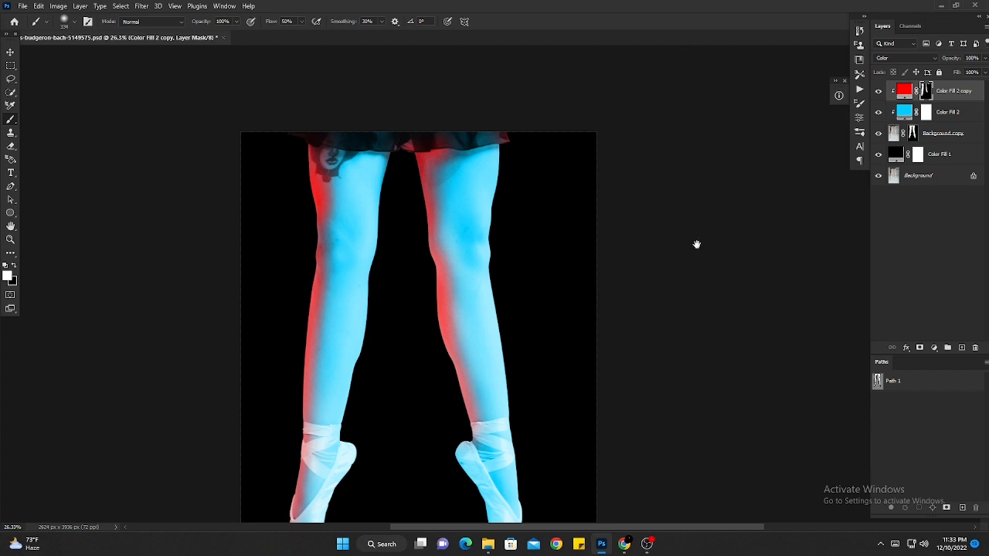
{"action": "left_click_drag", "start_coordinate": [696, 243], "coordinate": [697, 166]}
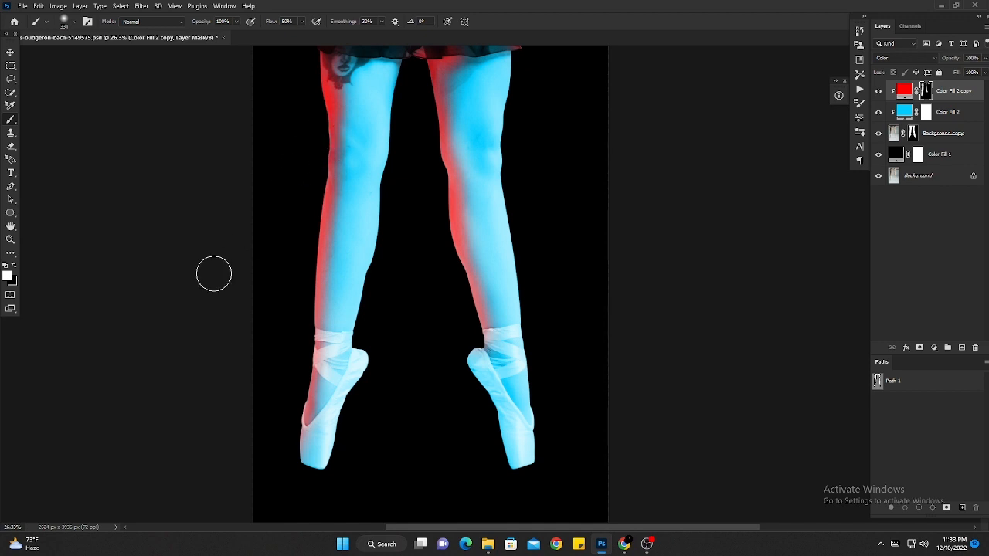
{"action": "left_click_drag", "start_coordinate": [551, 241], "coordinate": [533, 223]}
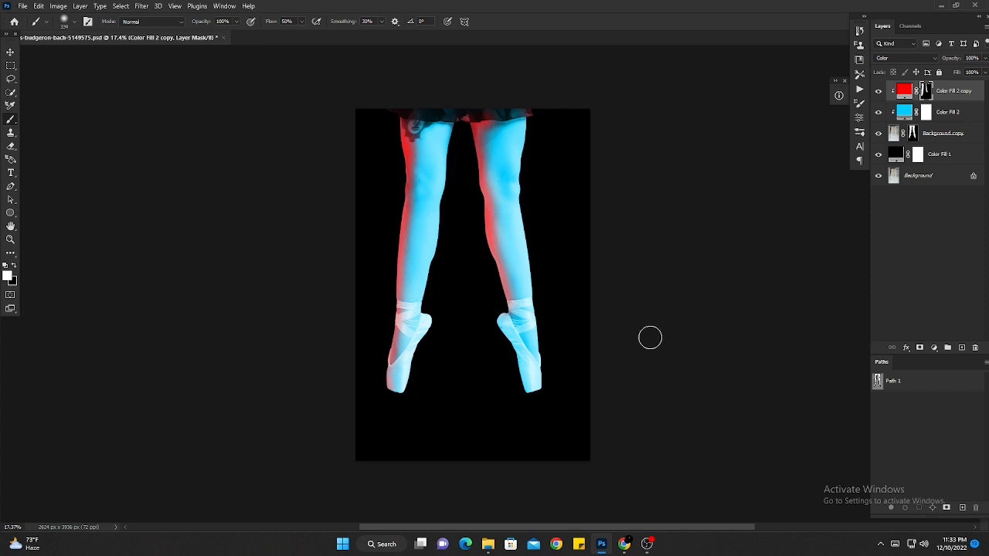
Step: In the red fill layer's blending options, split the Underlying Layer black slider to soften the transition into the shadows
{"action": "left_click", "coordinate": [978, 96]}
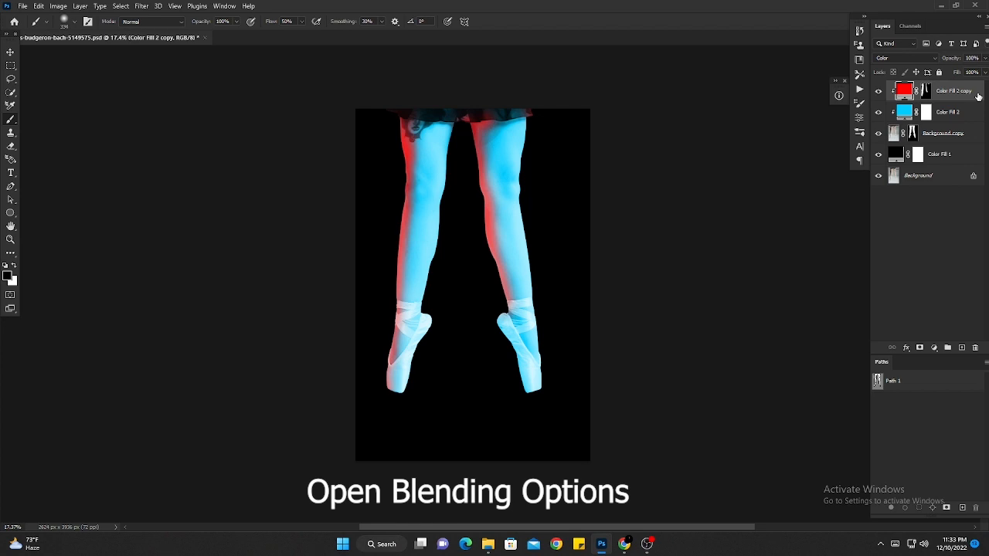
{"action": "right_click", "coordinate": [978, 94]}
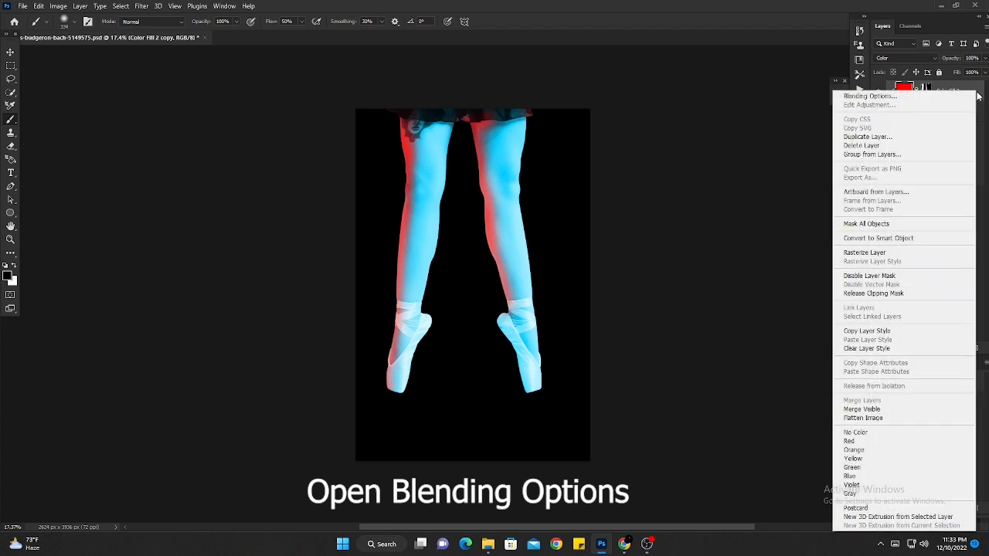
{"action": "left_click", "coordinate": [871, 99]}
{"action": "left_click_drag", "start_coordinate": [294, 103], "coordinate": [217, 124]}
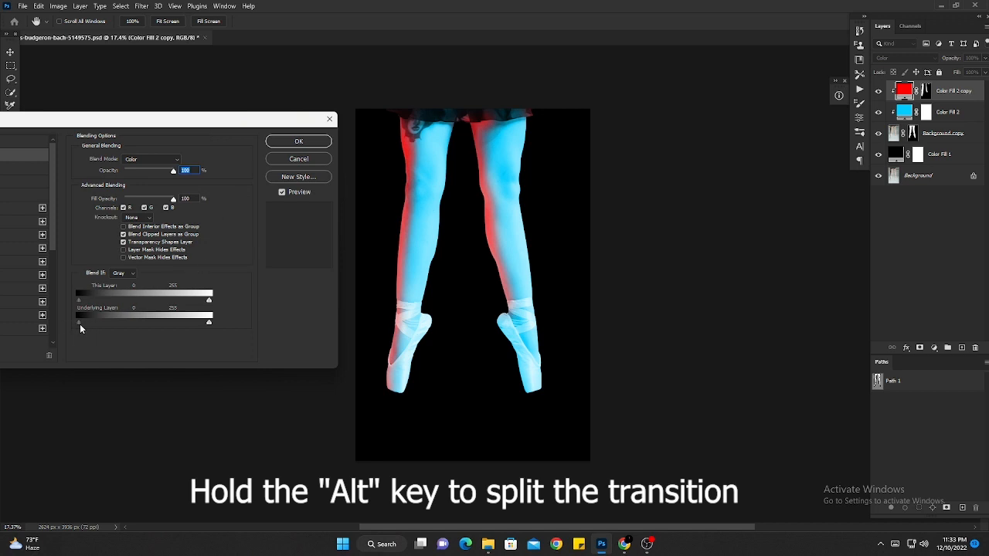
{"action": "left_click_drag", "start_coordinate": [80, 323], "coordinate": [121, 323]}
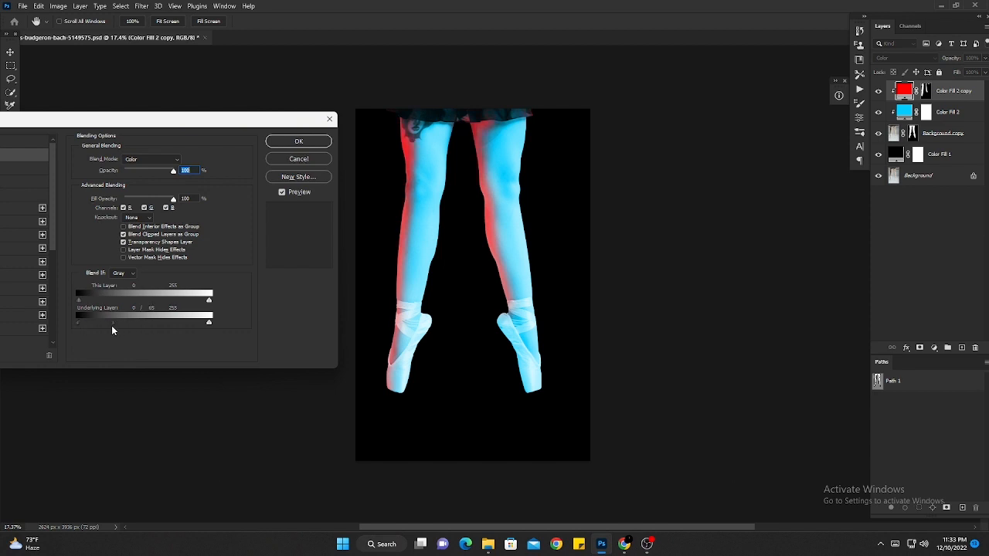
{"action": "left_click_drag", "start_coordinate": [112, 331], "coordinate": [102, 333]}
{"action": "left_click", "coordinate": [298, 140]}
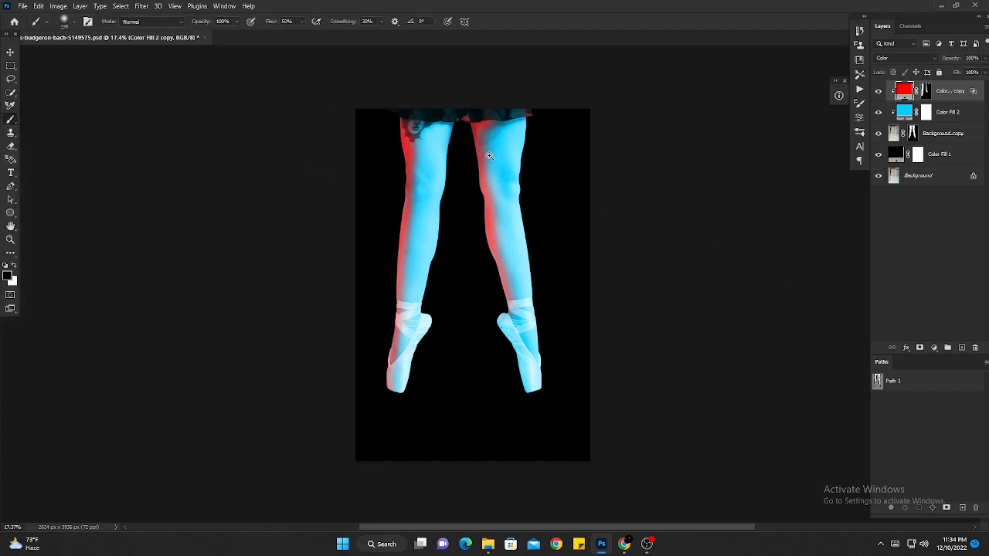
Step: In the cyan fill layer's blending options, split the Underlying Layer black slider to 0 / 255 for a gradual blend into the shadows
{"action": "left_click_drag", "start_coordinate": [491, 158], "coordinate": [528, 214]}
{"action": "left_click_drag", "start_coordinate": [473, 195], "coordinate": [517, 271]}
{"action": "left_click_drag", "start_coordinate": [642, 256], "coordinate": [608, 214]}
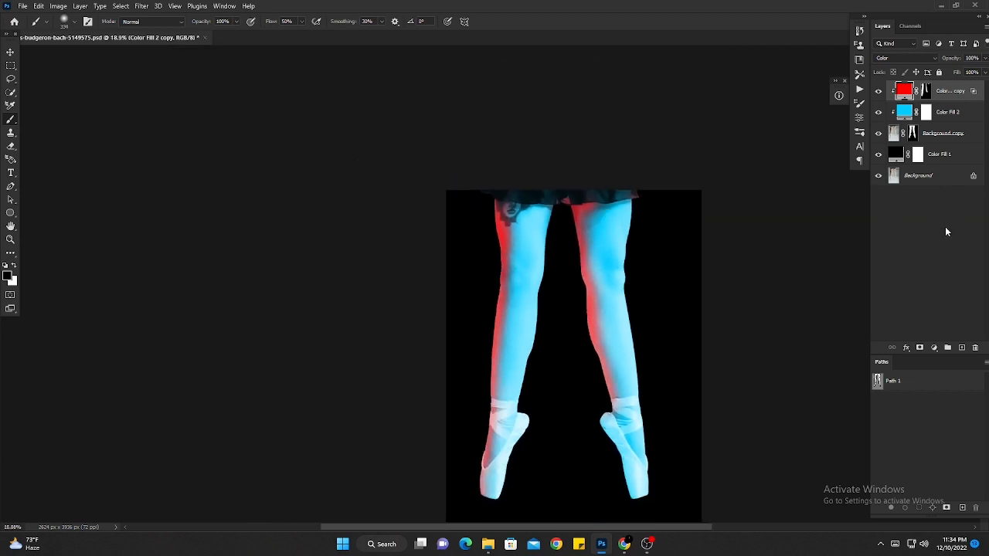
{"action": "left_click", "coordinate": [971, 118]}
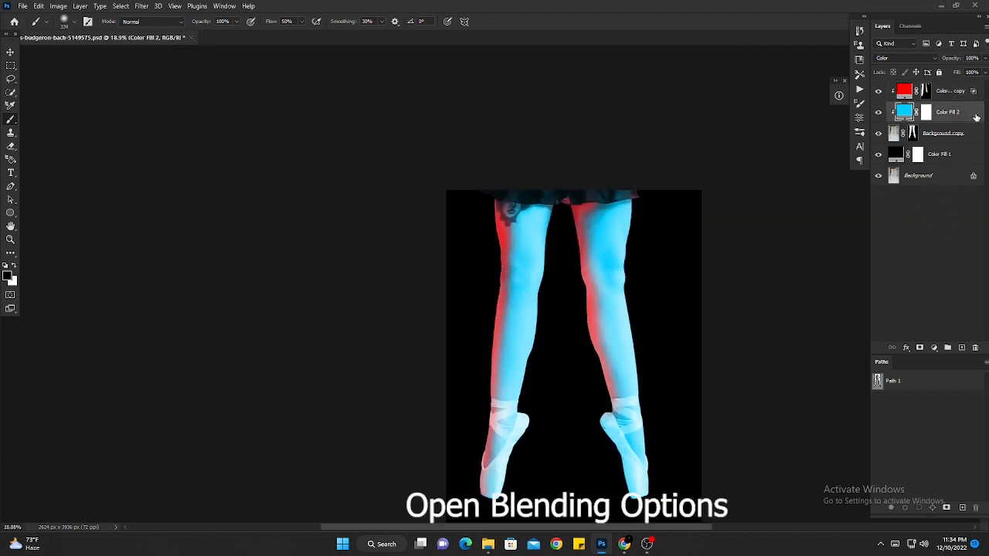
{"action": "right_click", "coordinate": [974, 117]}
{"action": "left_click", "coordinate": [864, 96]}
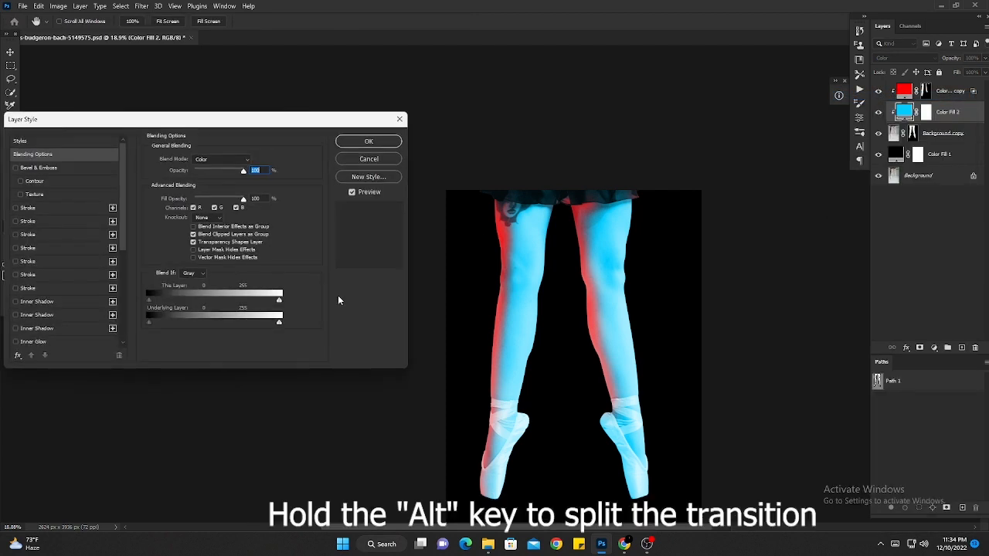
{"action": "left_click_drag", "start_coordinate": [148, 323], "coordinate": [163, 328]}
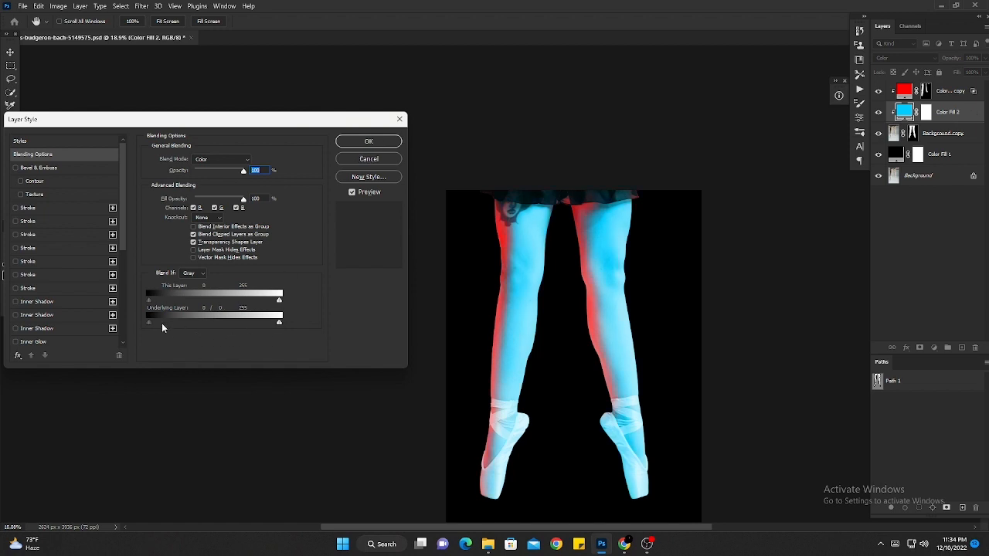
{"action": "left_click_drag", "start_coordinate": [150, 323], "coordinate": [158, 324]}
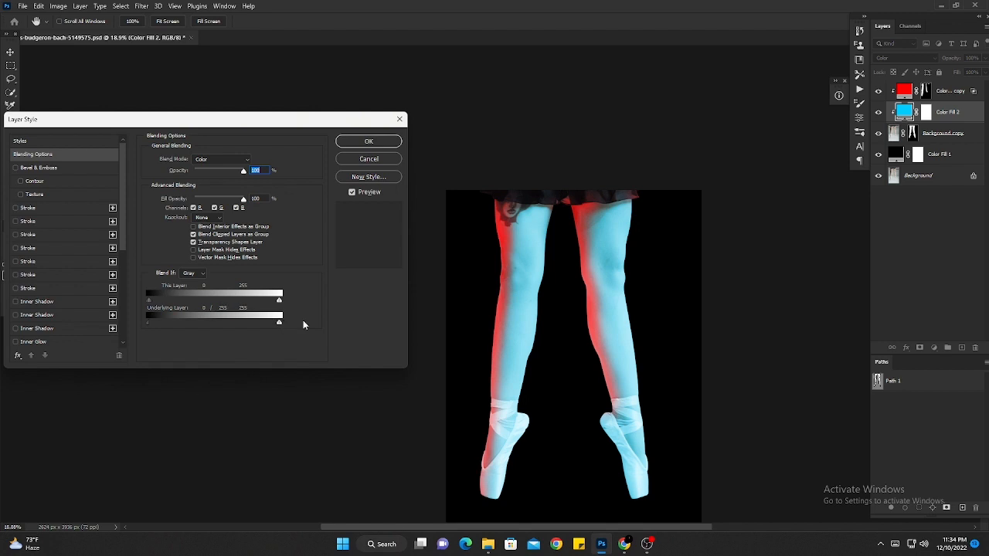
{"action": "left_click_drag", "start_coordinate": [279, 323], "coordinate": [266, 330]}
{"action": "left_click", "coordinate": [367, 143]}
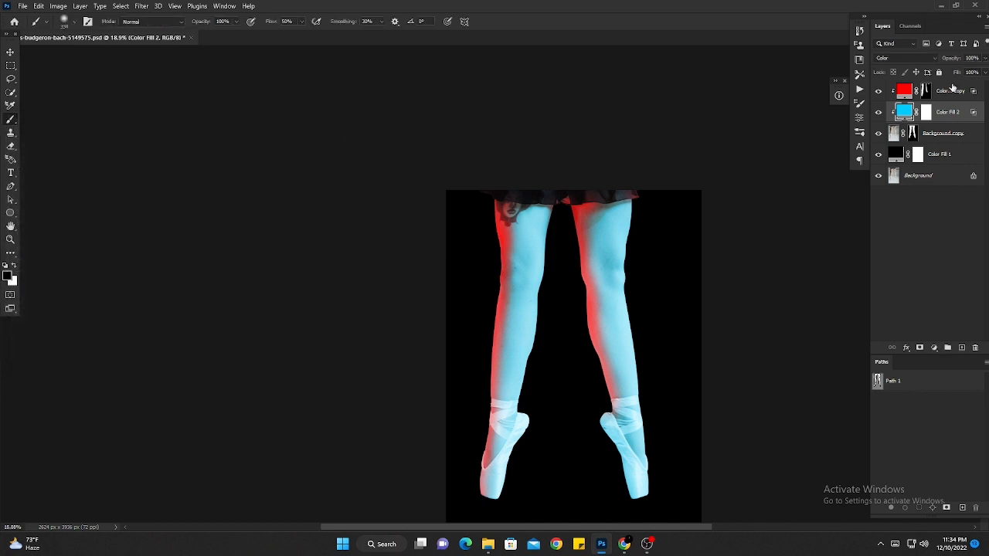
Step: Add a Brightness/Contrast adjustment layer above the red fill layer and raise its contrast to about 40
{"action": "left_click", "coordinate": [953, 88]}
{"action": "left_click", "coordinate": [933, 348]}
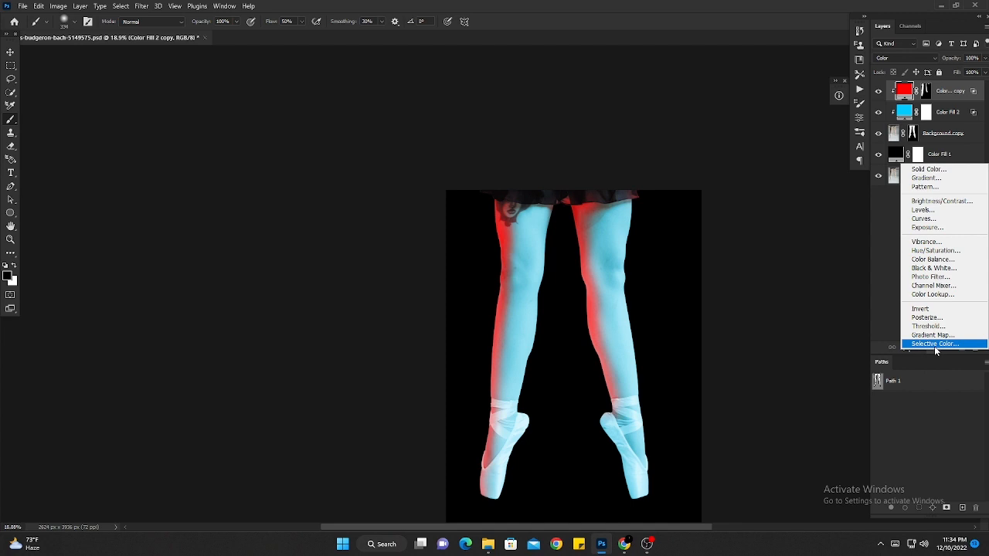
{"action": "left_click", "coordinate": [916, 207]}
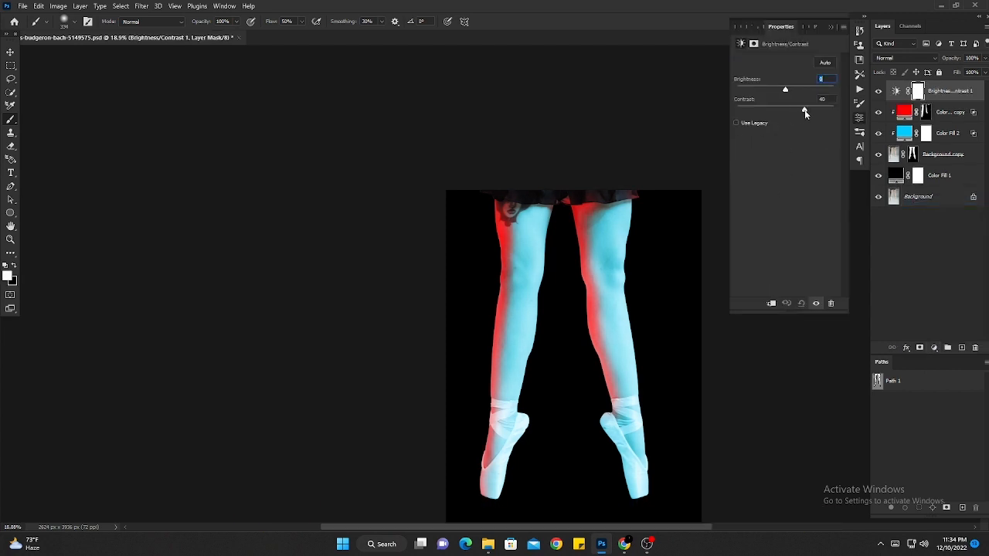
{"action": "left_click_drag", "start_coordinate": [804, 110], "coordinate": [787, 92]}
{"action": "left_click", "coordinate": [831, 27]}
Step: Add a Curves adjustment layer on top, moving the black point to input 13, output 0 and the white point to input 244, output 255
{"action": "left_click", "coordinate": [934, 349]}
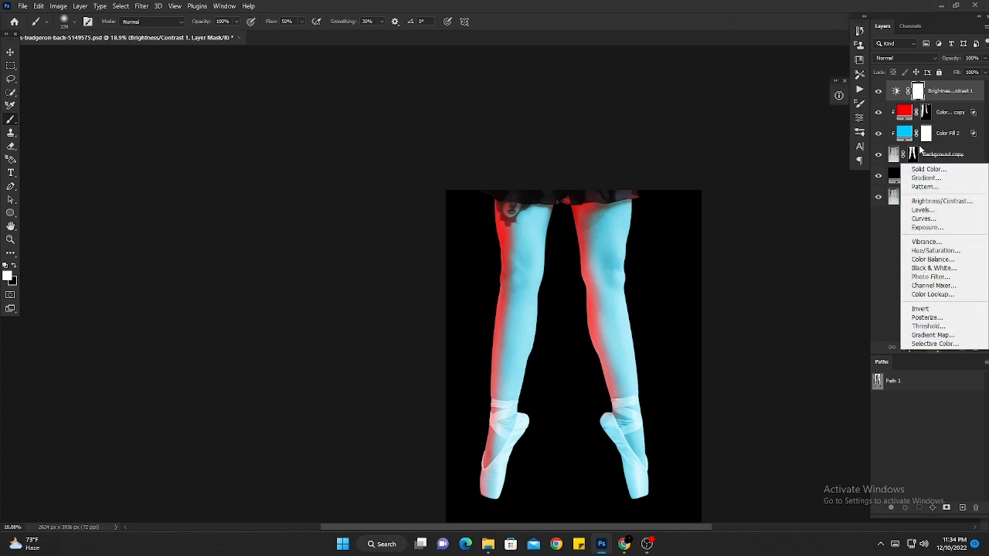
{"action": "left_click", "coordinate": [926, 220]}
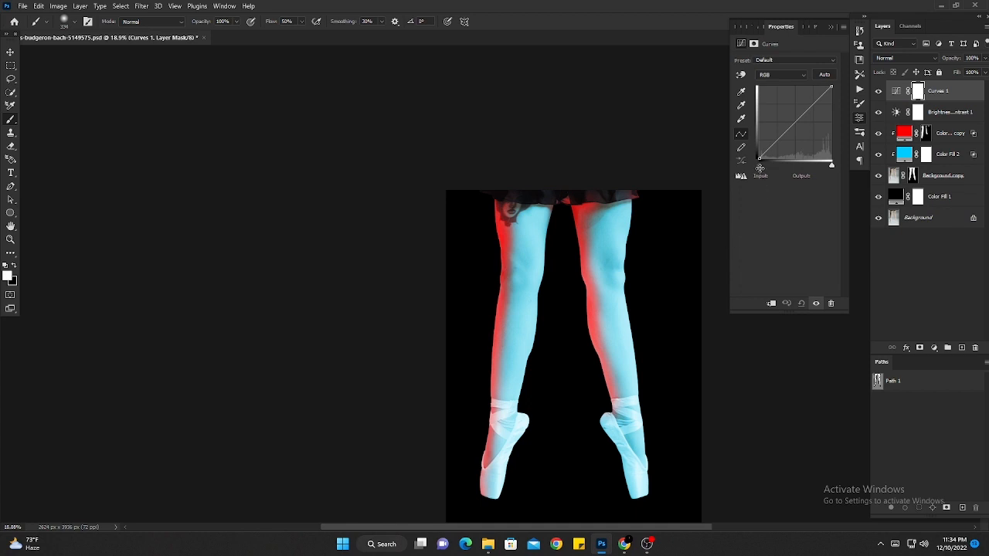
{"action": "left_click_drag", "start_coordinate": [760, 168], "coordinate": [763, 173]}
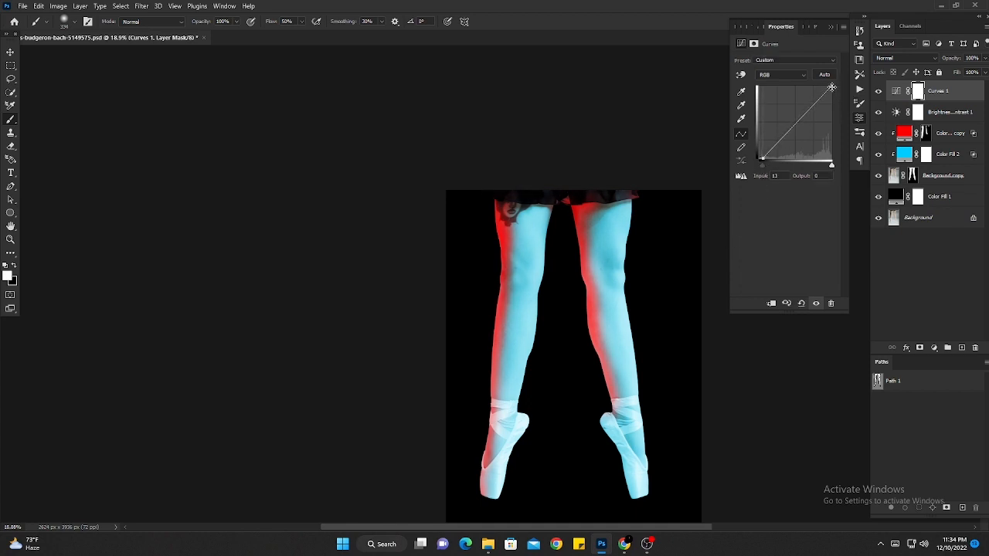
{"action": "left_click_drag", "start_coordinate": [831, 87], "coordinate": [829, 86]}
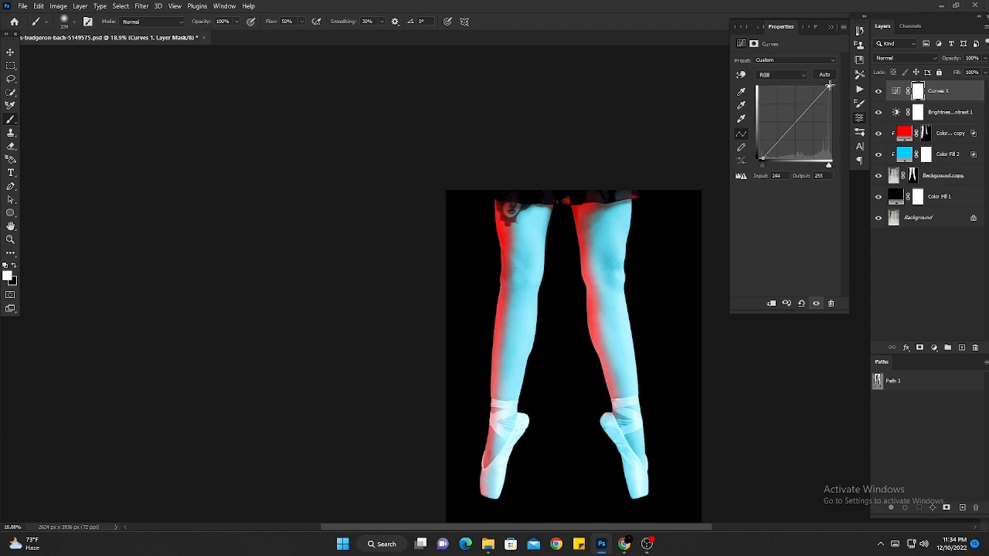
{"action": "left_click", "coordinate": [831, 28]}
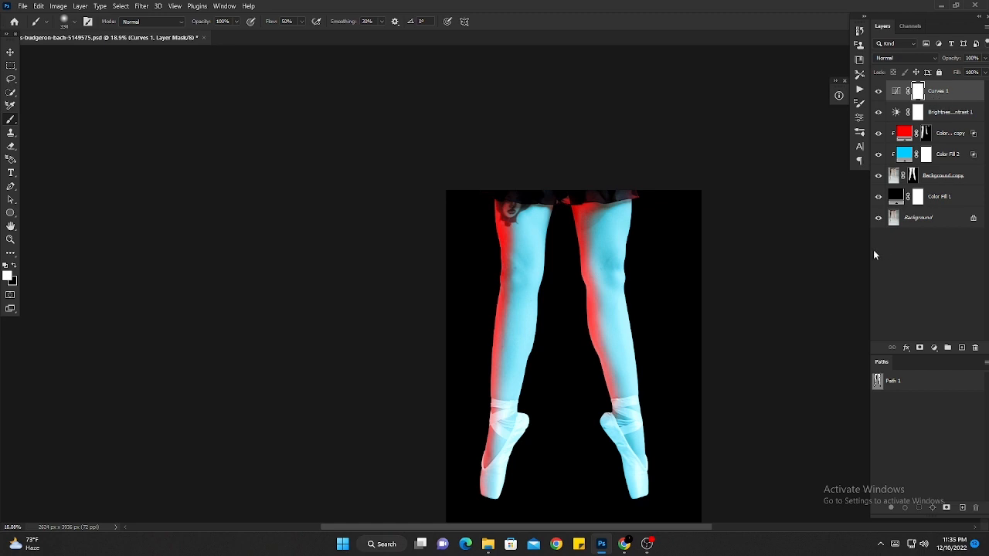
Step: Compare the finished effect with the original Background layer, and save the document in Photoshop format in Downloads under its existing file name
{"action": "left_click", "coordinate": [878, 218], "text": "alt"}
{"action": "left_click", "coordinate": [878, 218], "text": "alt"}
{"action": "scroll", "coordinate": [678, 302], "scroll_direction": "down", "scroll_amount": 1}
{"action": "scroll", "coordinate": [660, 287], "scroll_direction": "down", "scroll_amount": 2}
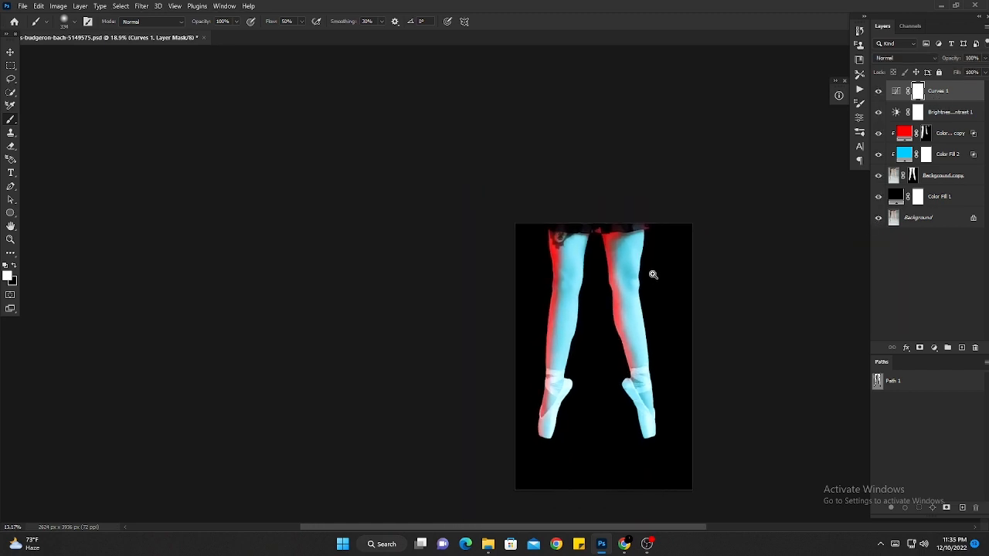
{"action": "scroll", "coordinate": [713, 273], "scroll_direction": "up", "scroll_amount": 3}
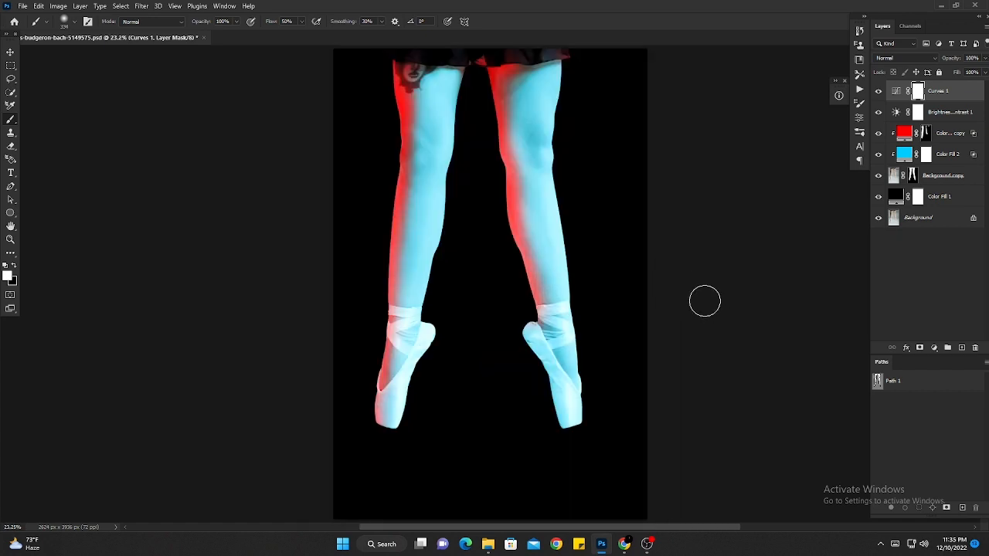
{"action": "key", "text": "ctrl+shift+s"}
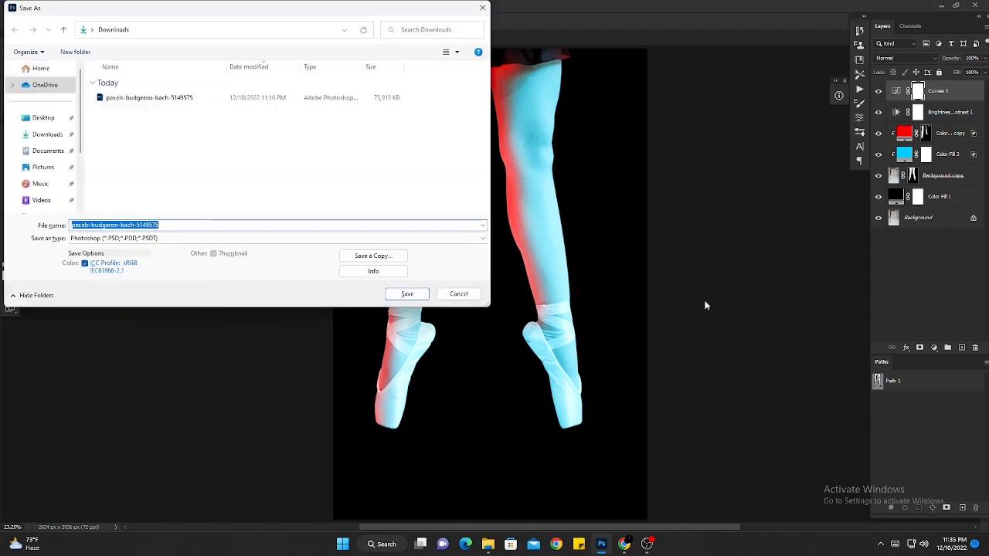
{"action": "key", "text": "Return"}
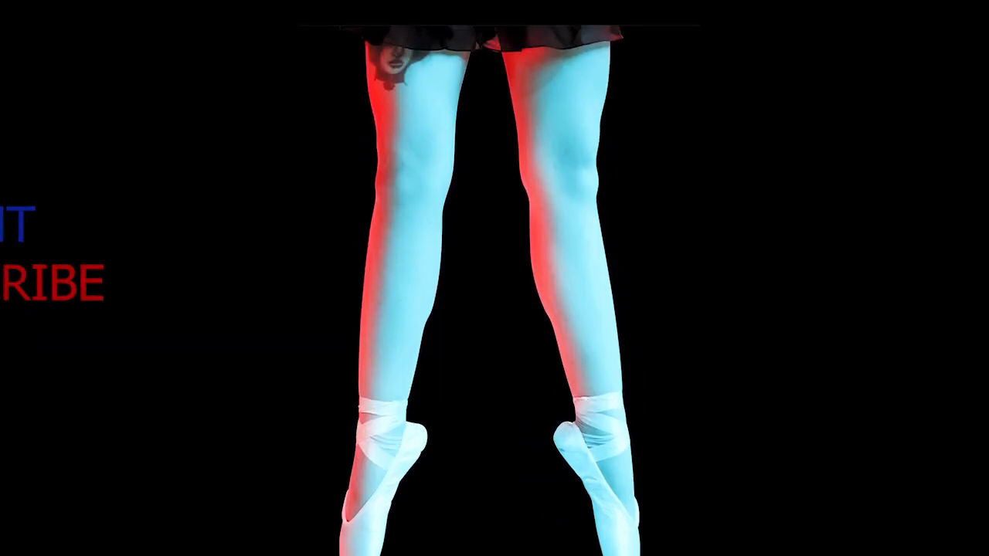